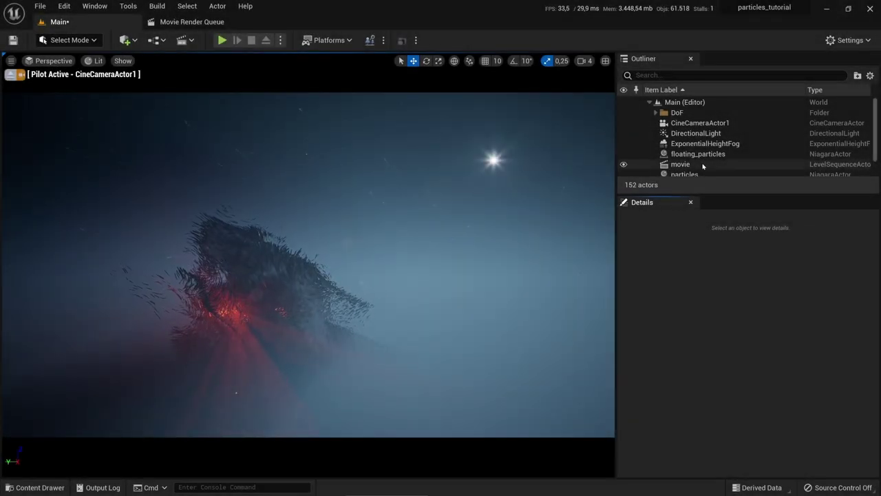
Step: Select CineCameraActor1 in the Outliner to show its camera Details
{"action": "left_click", "coordinate": [699, 123]}
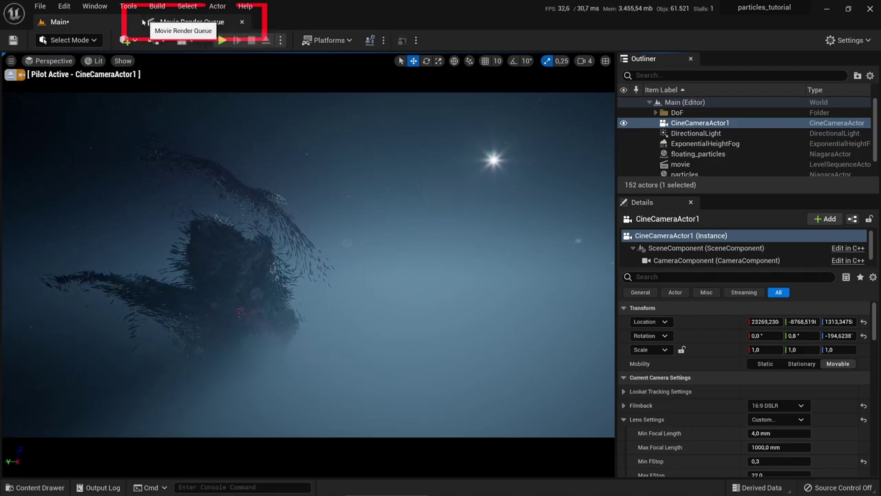
Step: Open the Movie Render Queue panel from Window > Cinematics
{"action": "left_click", "coordinate": [95, 6]}
{"action": "mouse_move", "coordinate": [131, 33]}
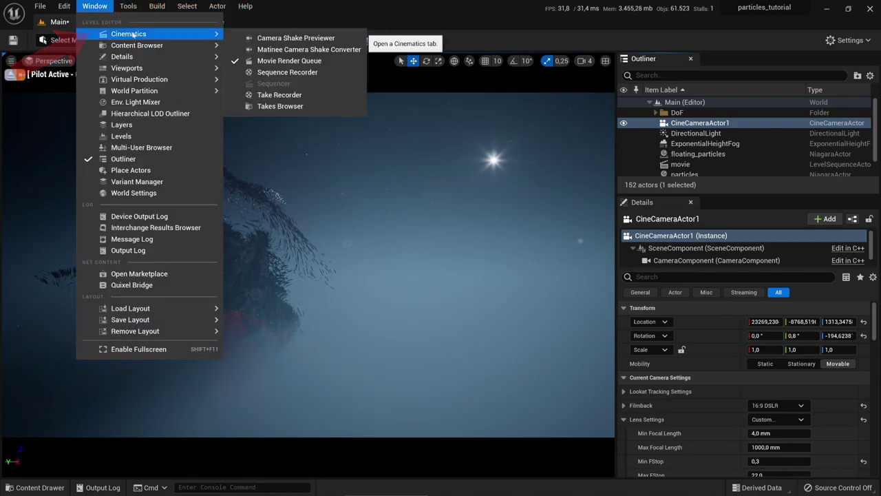
{"action": "left_click", "coordinate": [290, 61]}
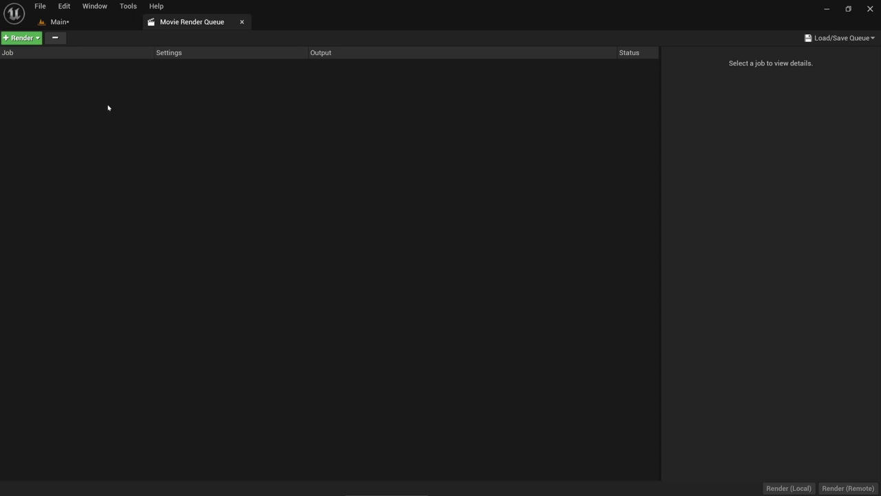
Step: Add the 'movie' level sequence to the queue as a render job
{"action": "left_click", "coordinate": [21, 38]}
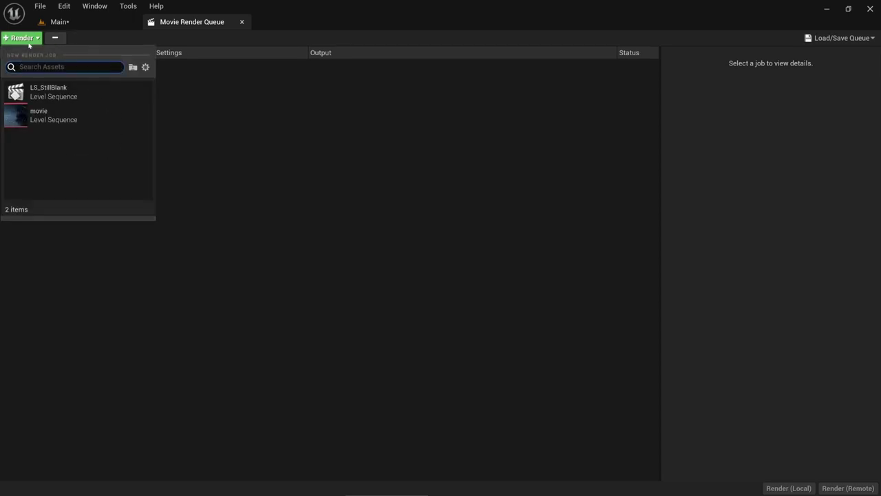
{"action": "left_click", "coordinate": [89, 126]}
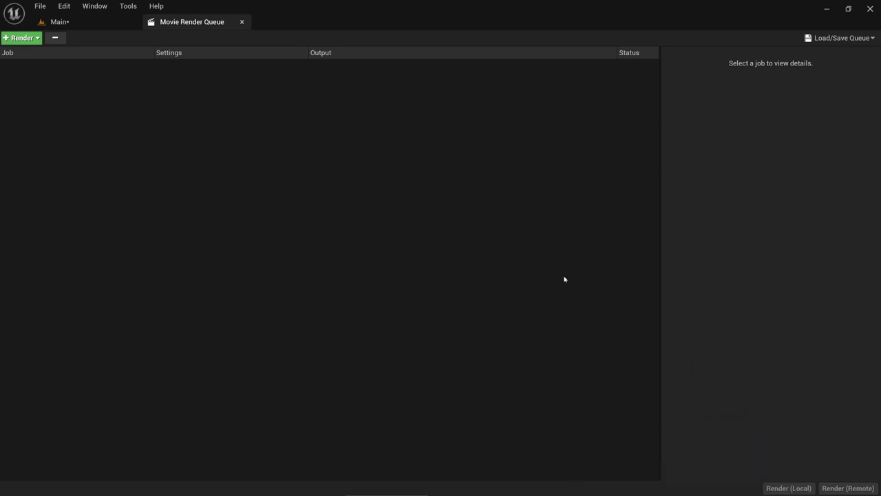
{"action": "left_click", "coordinate": [23, 40]}
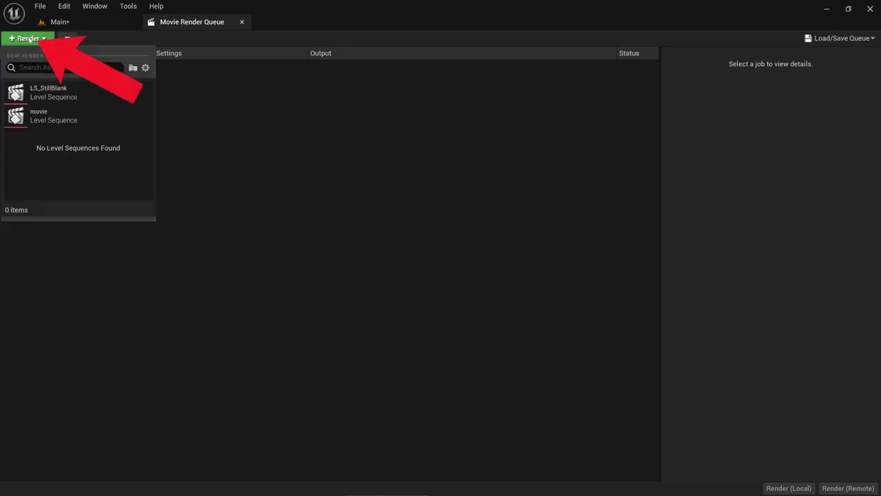
{"action": "left_click", "coordinate": [54, 116]}
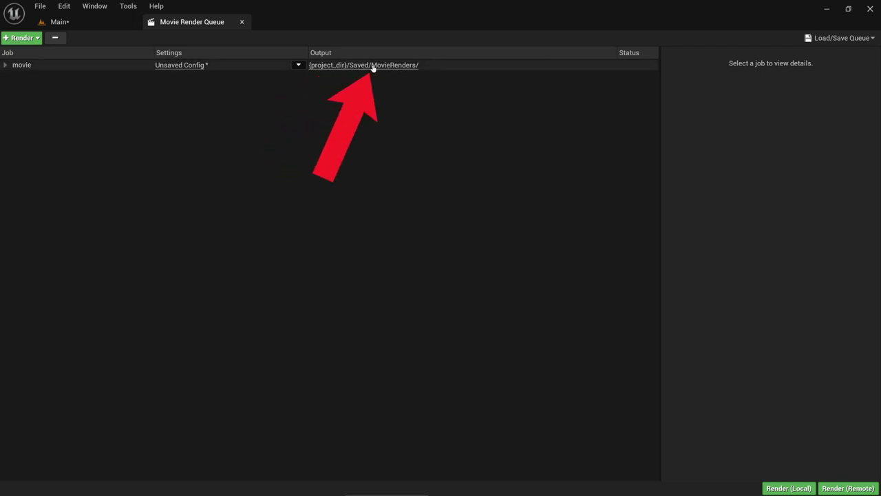
Step: Open the movie job's Unsaved Config settings and delete the .jpg Sequence [8bit] export
{"action": "left_click", "coordinate": [186, 67]}
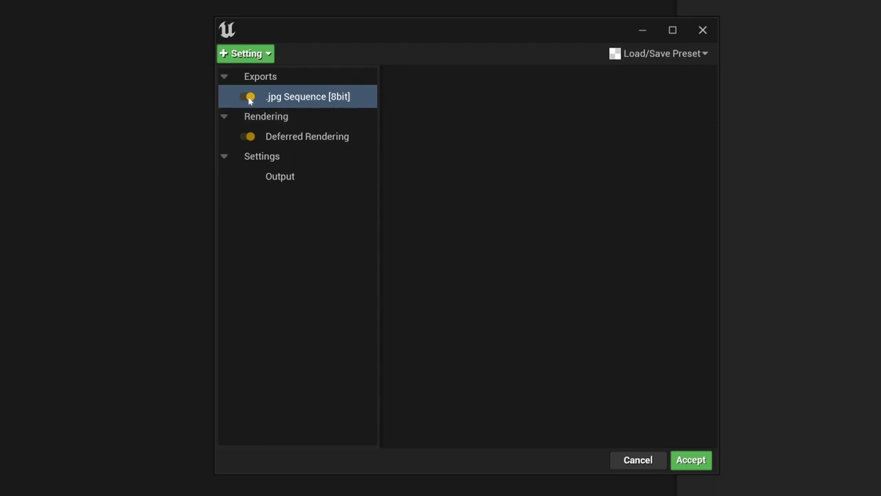
{"action": "left_click", "coordinate": [297, 97]}
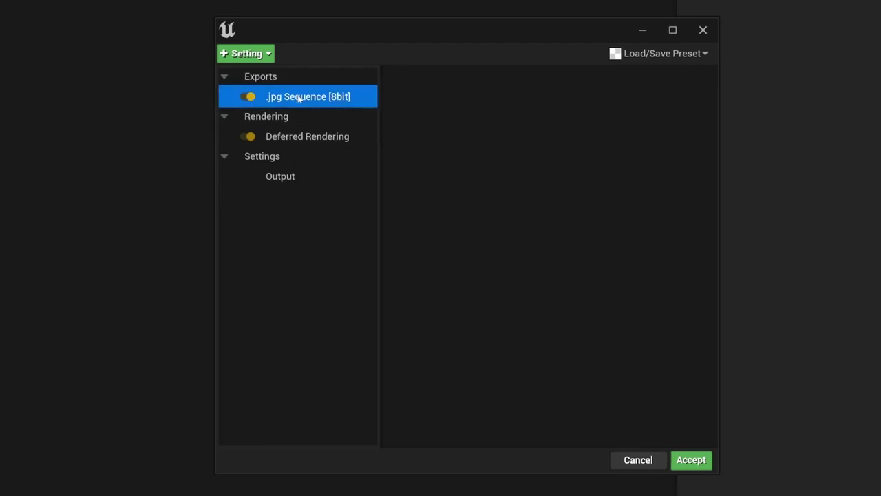
{"action": "key", "text": "Delete"}
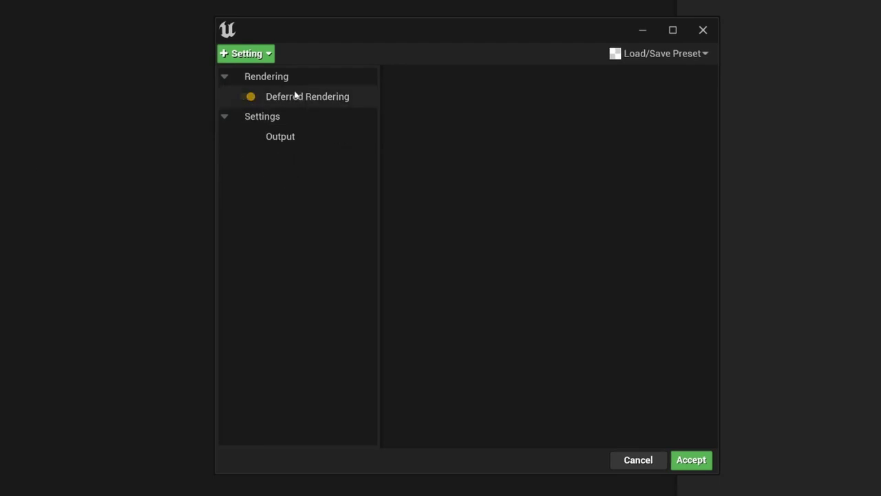
Step: Add .png Sequence [8bit] and .exr Sequence [16bit] exports to the render settings
{"action": "left_click", "coordinate": [253, 55]}
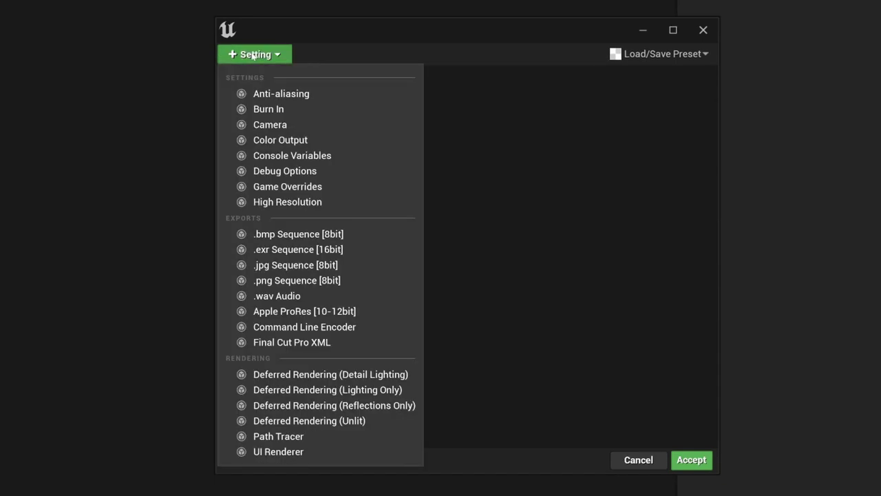
{"action": "left_click", "coordinate": [263, 282]}
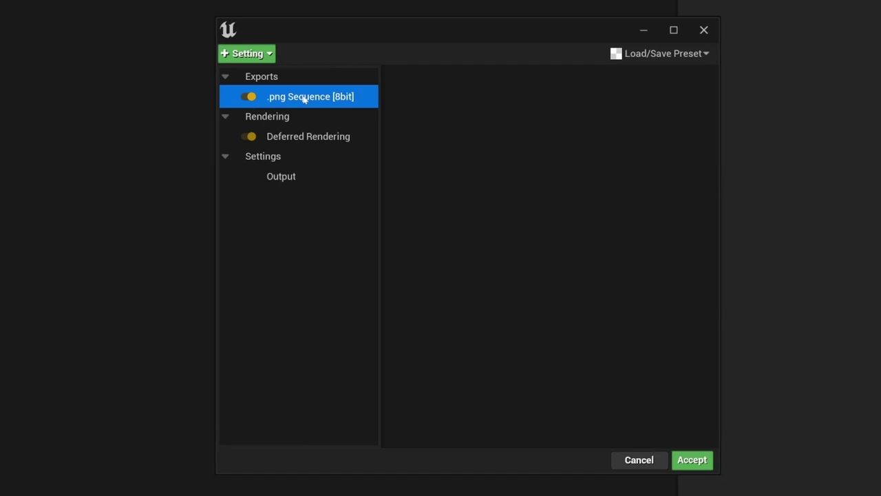
{"action": "left_click", "coordinate": [248, 54]}
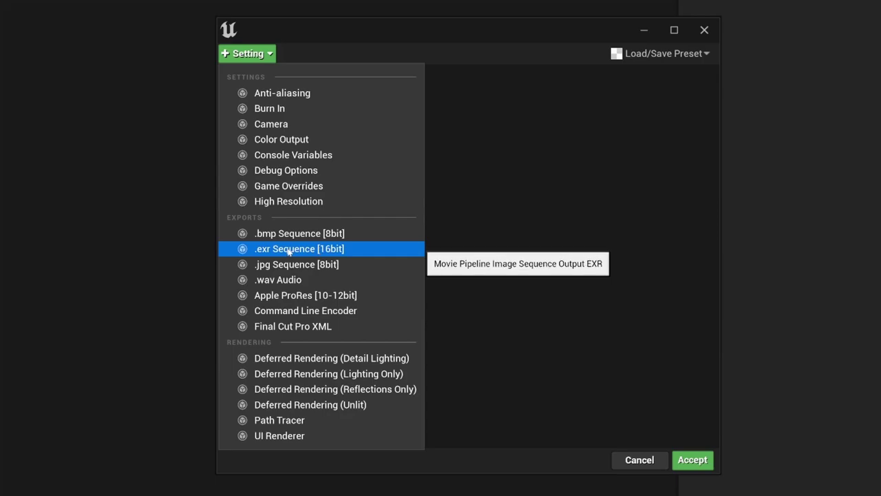
{"action": "left_click", "coordinate": [326, 251]}
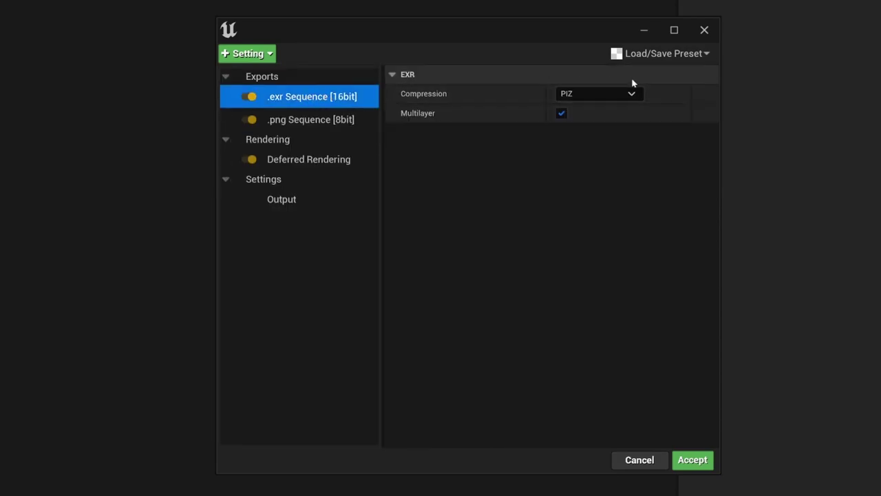
Step: Try DWAA compression on the EXR export, then delete it, keeping only the PNG export
{"action": "left_click", "coordinate": [621, 95]}
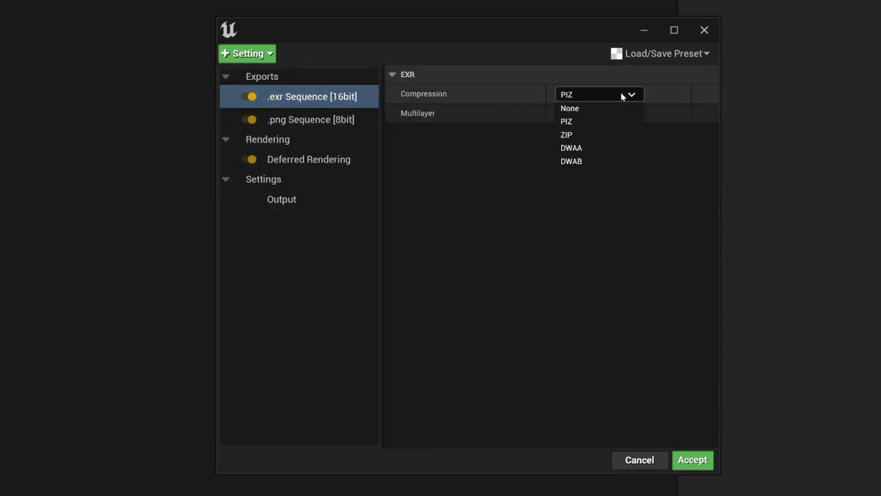
{"action": "left_click", "coordinate": [610, 148]}
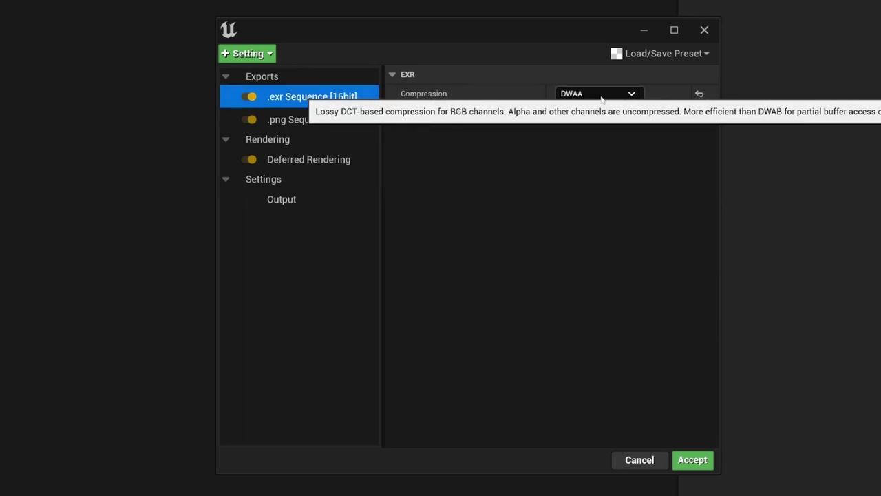
{"action": "left_click", "coordinate": [291, 98]}
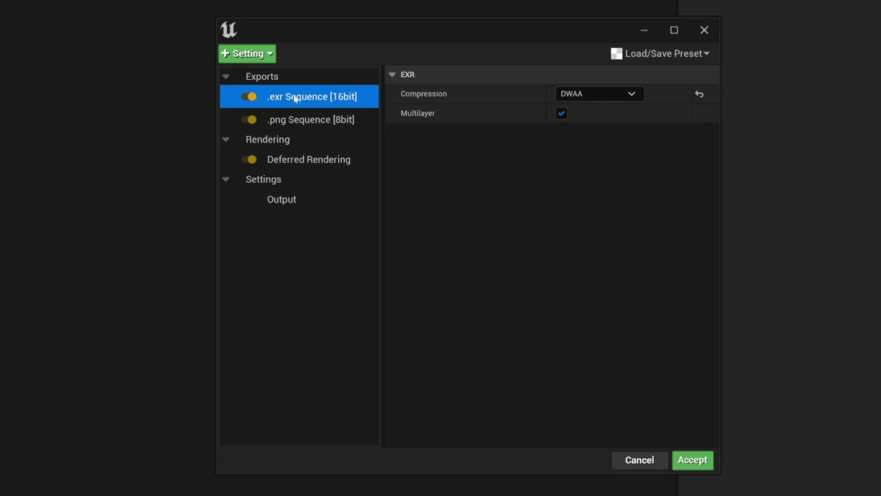
{"action": "key", "text": "Delete"}
{"action": "left_click", "coordinate": [312, 102]}
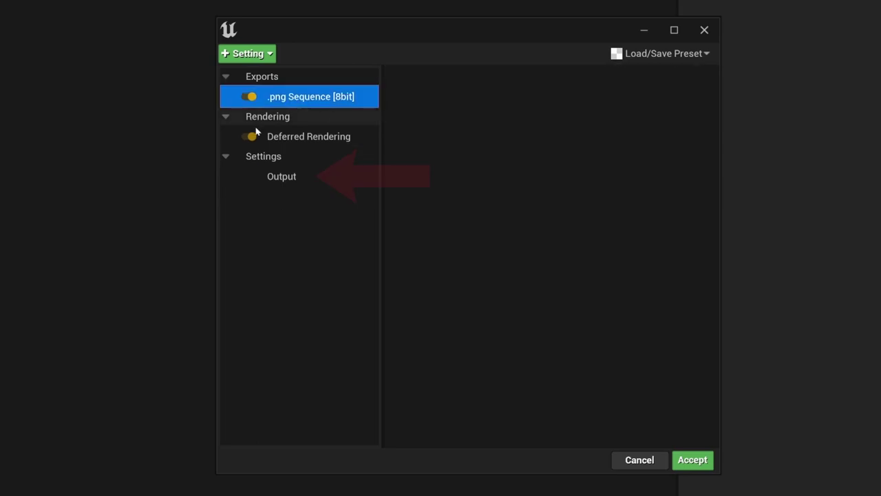
Step: Enable Use Custom Frame Rate in the Output settings and set it to 30 fps
{"action": "left_click", "coordinate": [278, 179]}
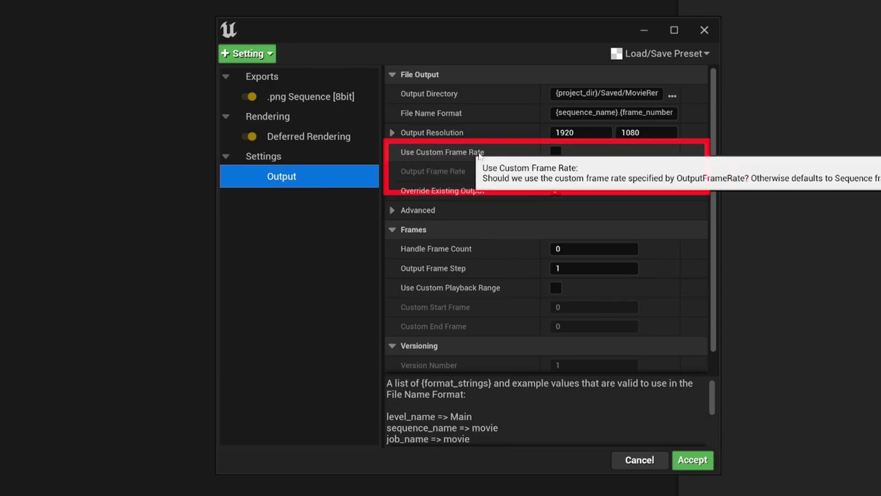
{"action": "left_click", "coordinate": [555, 152]}
{"action": "left_click", "coordinate": [594, 171]}
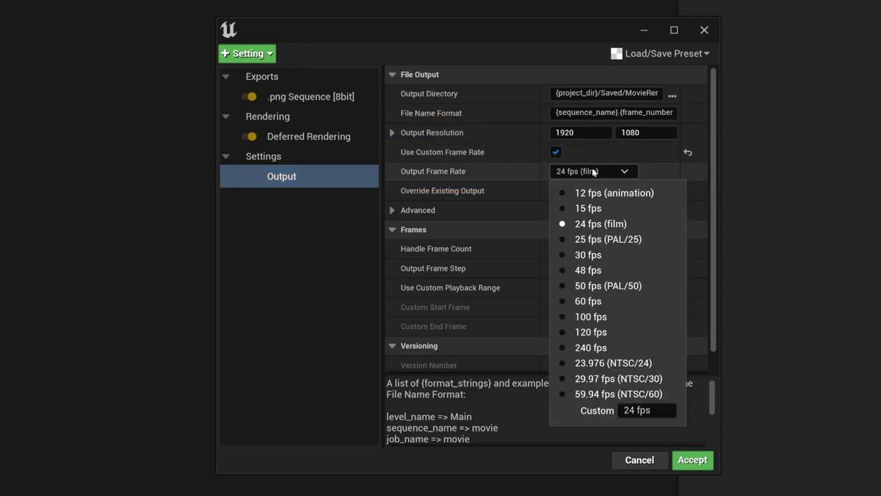
{"action": "left_click", "coordinate": [587, 256]}
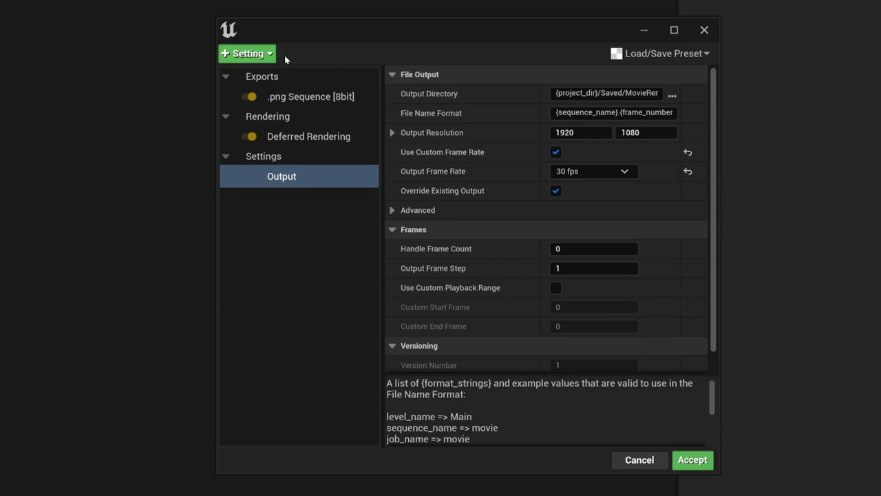
Step: Add the Anti-aliasing and Game Overrides settings to the movie job's configuration
{"action": "left_click", "coordinate": [249, 54]}
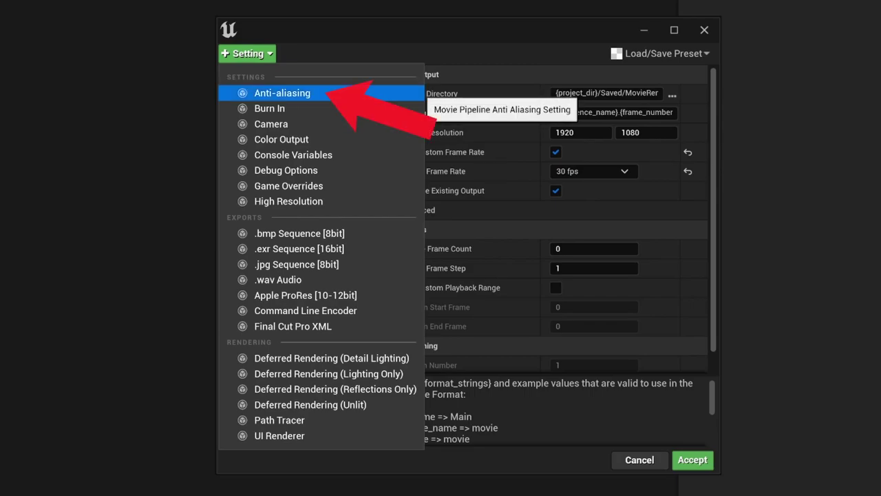
{"action": "left_click", "coordinate": [343, 98]}
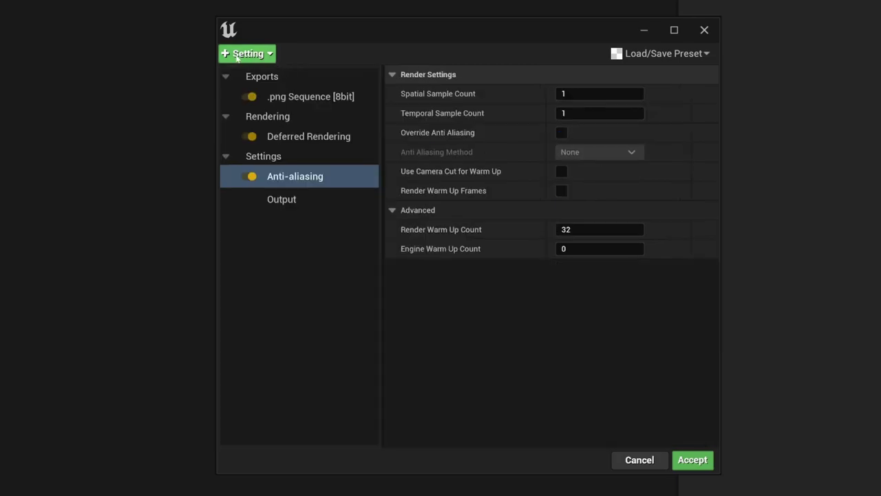
{"action": "left_click", "coordinate": [255, 54]}
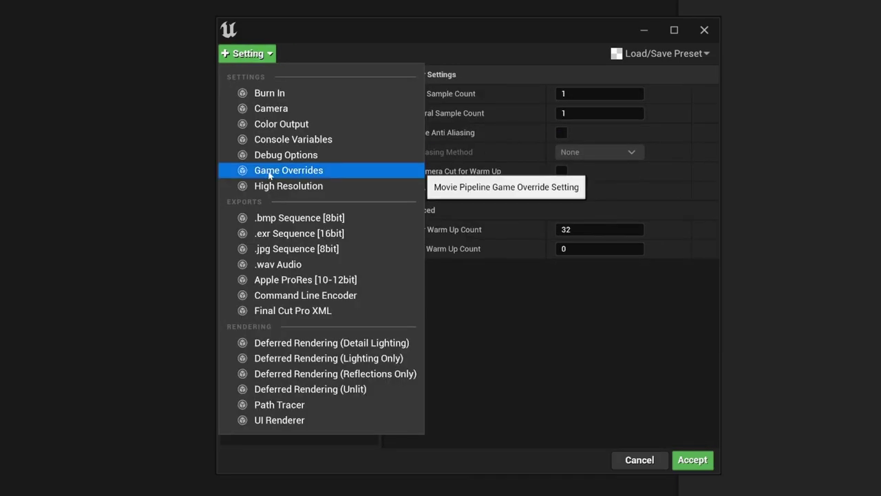
{"action": "left_click", "coordinate": [298, 171]}
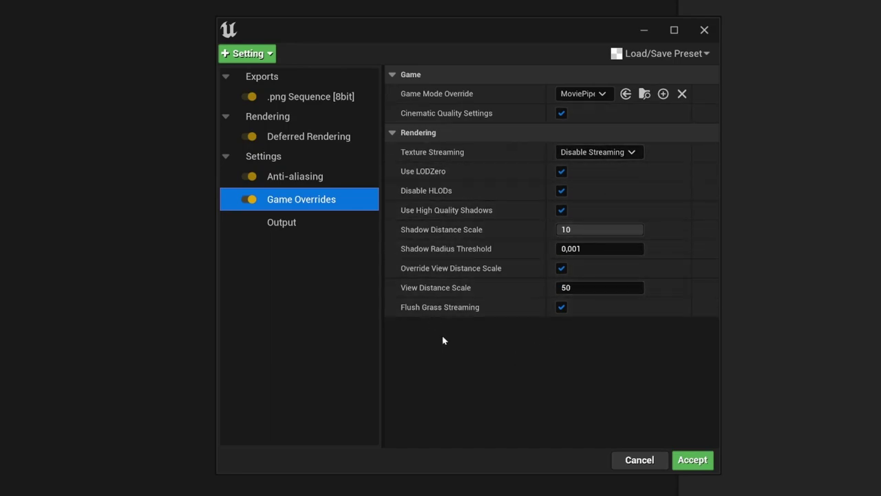
Step: Set the anti-aliasing Temporal Sample Count to 12
{"action": "left_click", "coordinate": [299, 177]}
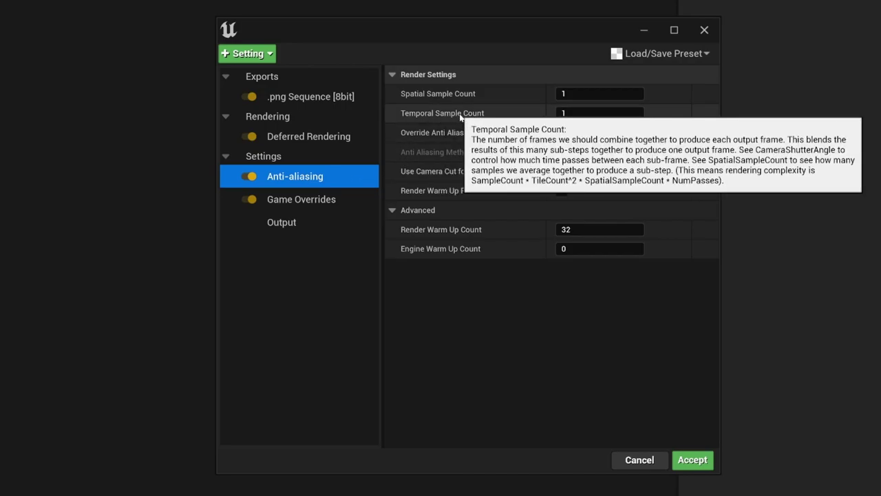
{"action": "left_click", "coordinate": [578, 114]}
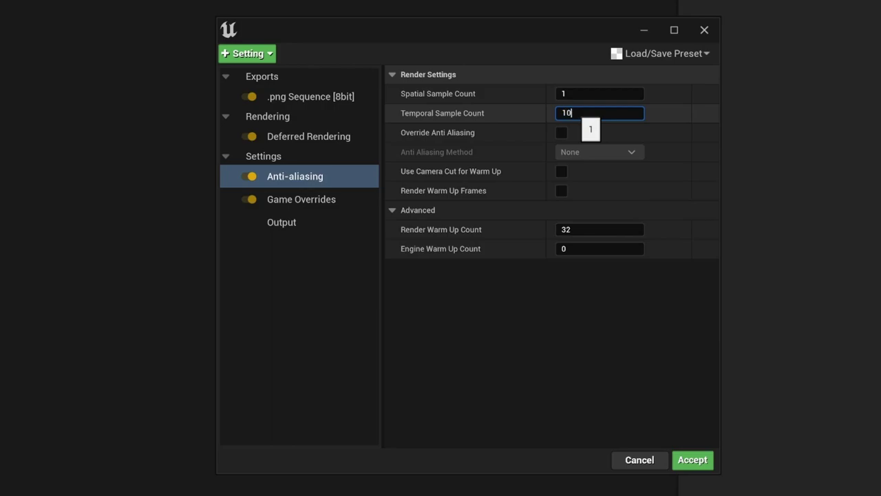
{"action": "double_click", "coordinate": [570, 113]}
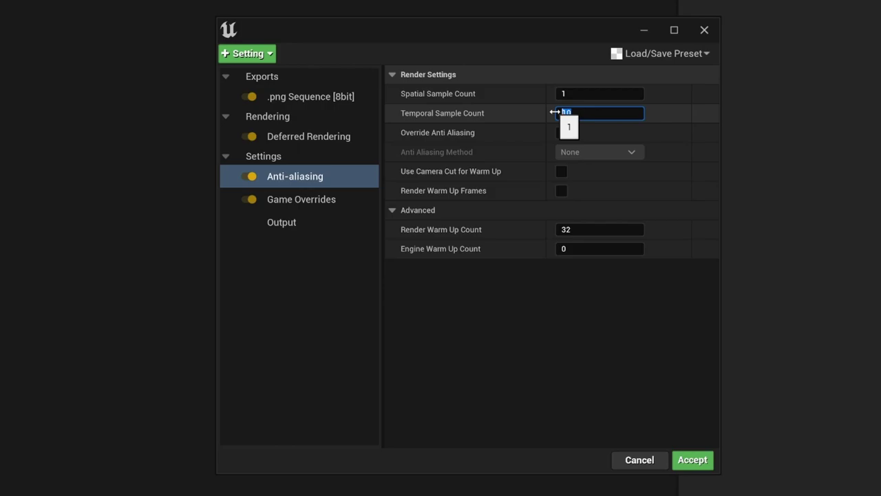
{"action": "type", "text": "64"}
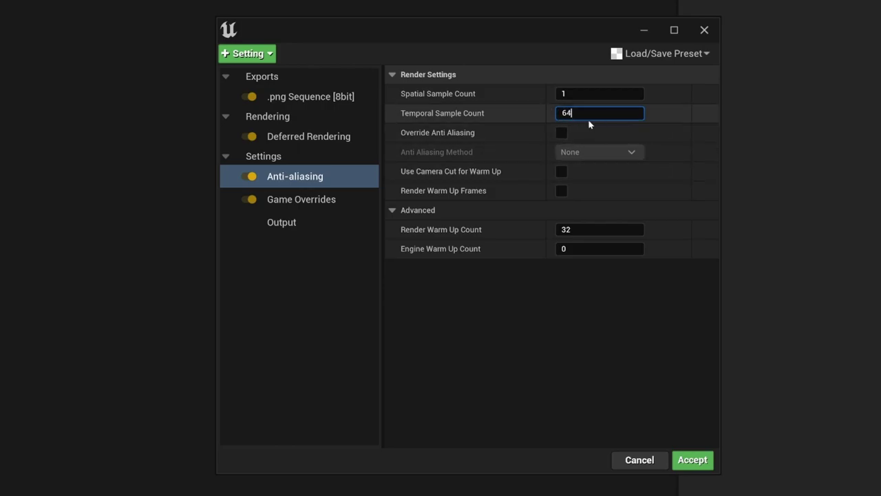
{"action": "key", "text": "Return"}
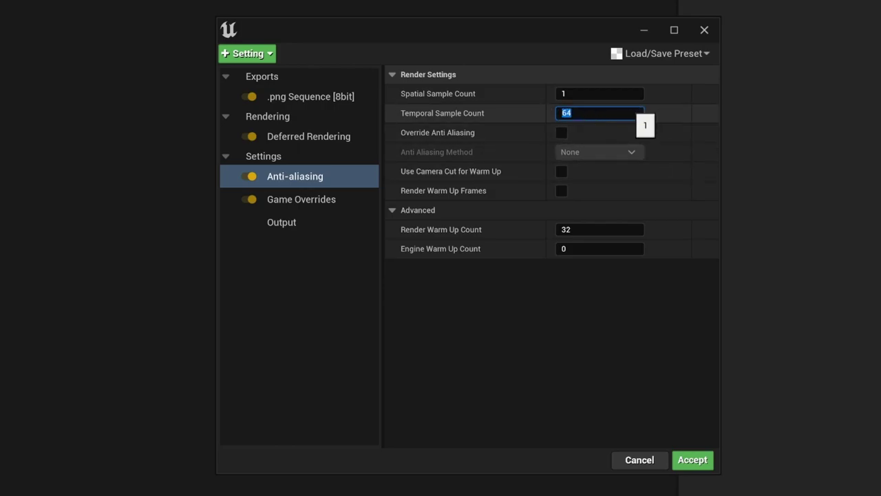
{"action": "type", "text": "12"}
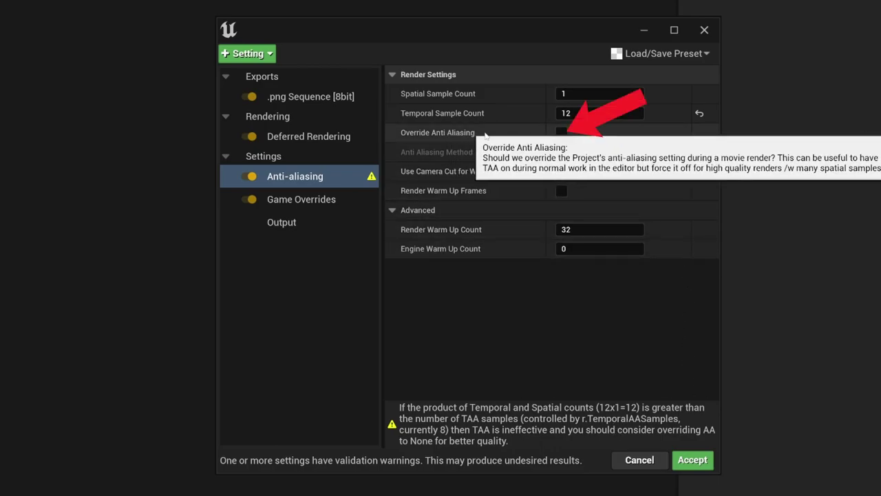
Step: Enable Override Anti Aliasing with the Anti Aliasing Method left at None
{"action": "left_click", "coordinate": [561, 132]}
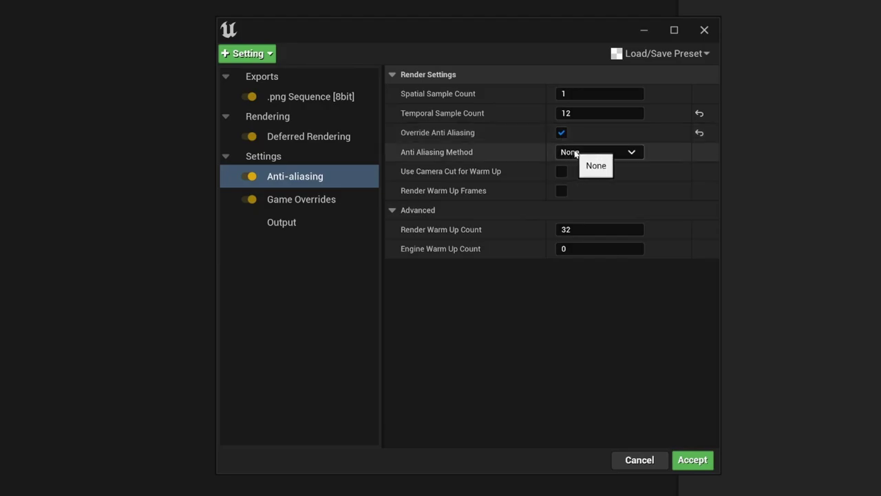
{"action": "left_click", "coordinate": [574, 153]}
{"action": "left_click", "coordinate": [592, 172]}
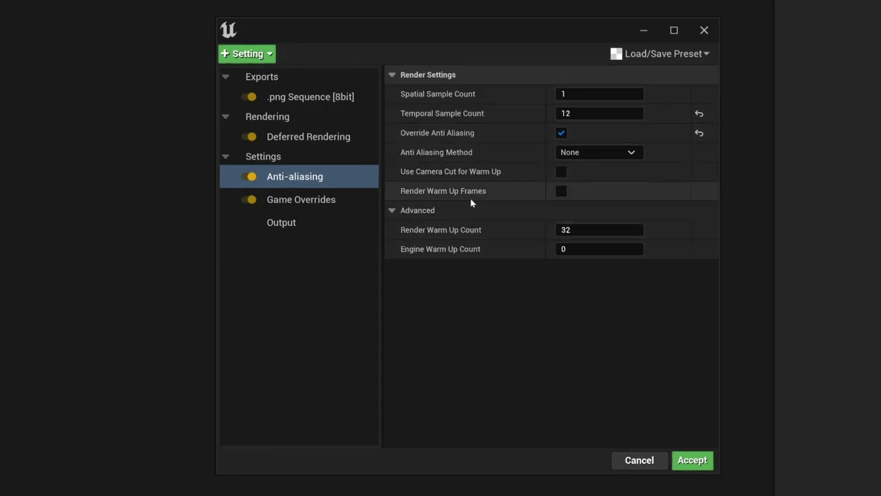
Step: Enable Render Warm Up Frames and set Engine Warm Up Count to 30
{"action": "mouse_move", "coordinate": [427, 194]}
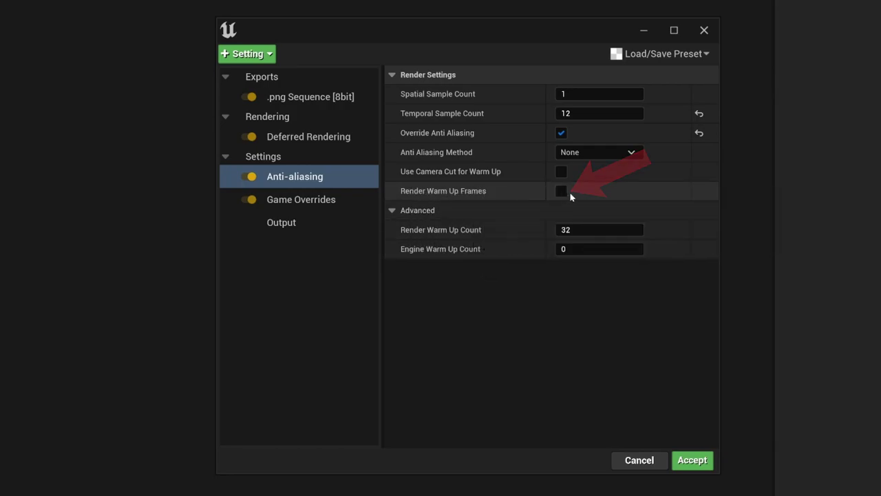
{"action": "left_click", "coordinate": [562, 191]}
{"action": "left_click", "coordinate": [571, 250]}
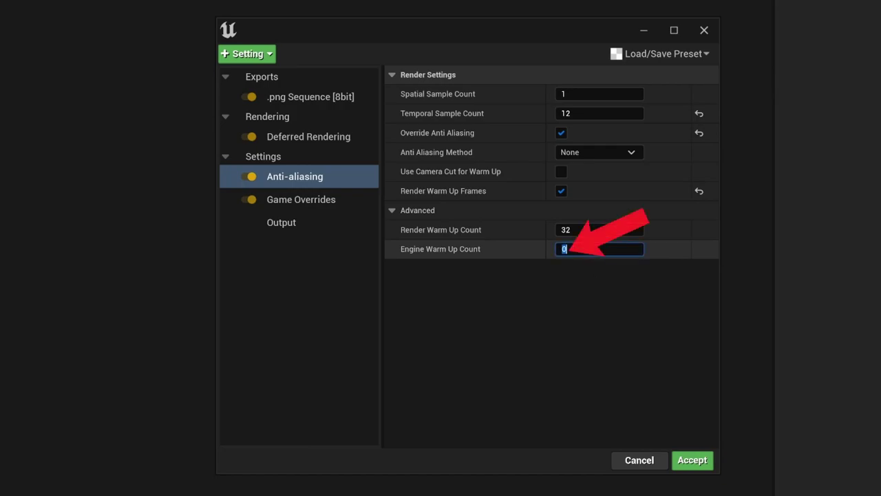
{"action": "type", "text": "30"}
{"action": "key", "text": "Return"}
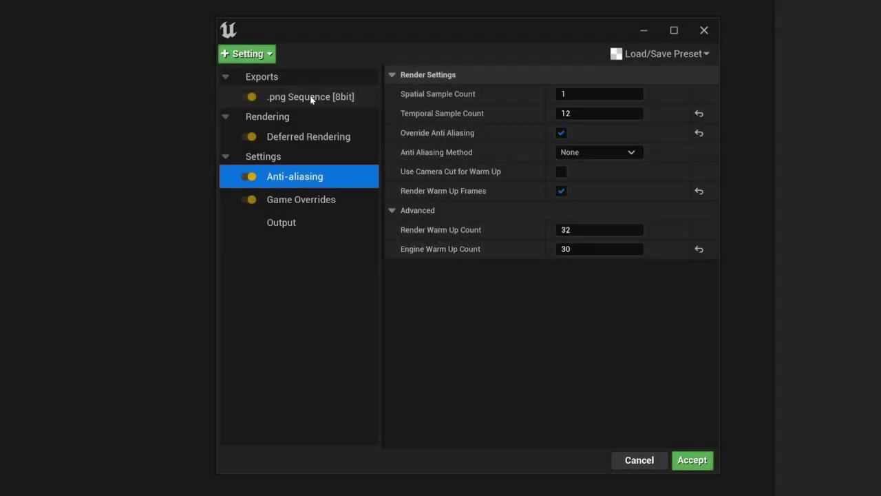
Step: Review the .png Sequence, Anti-aliasing, Game Overrides and Output settings pages
{"action": "left_click", "coordinate": [312, 100]}
{"action": "left_click", "coordinate": [314, 182]}
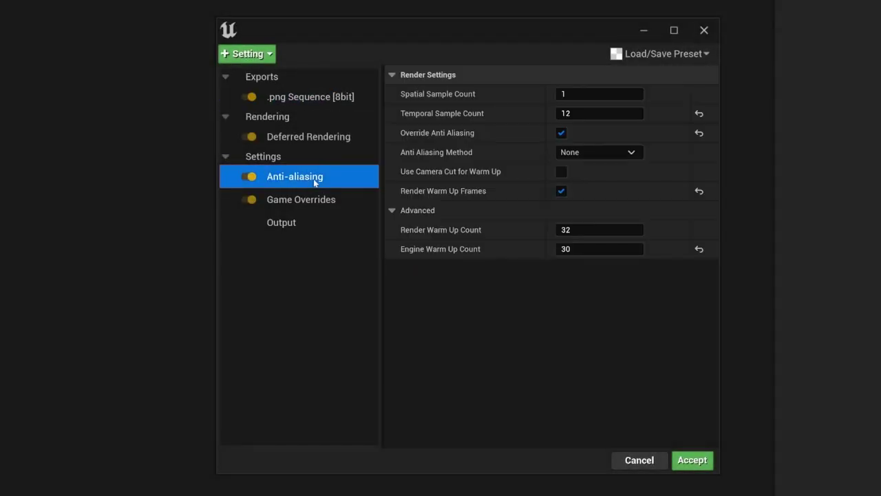
{"action": "left_click", "coordinate": [306, 199]}
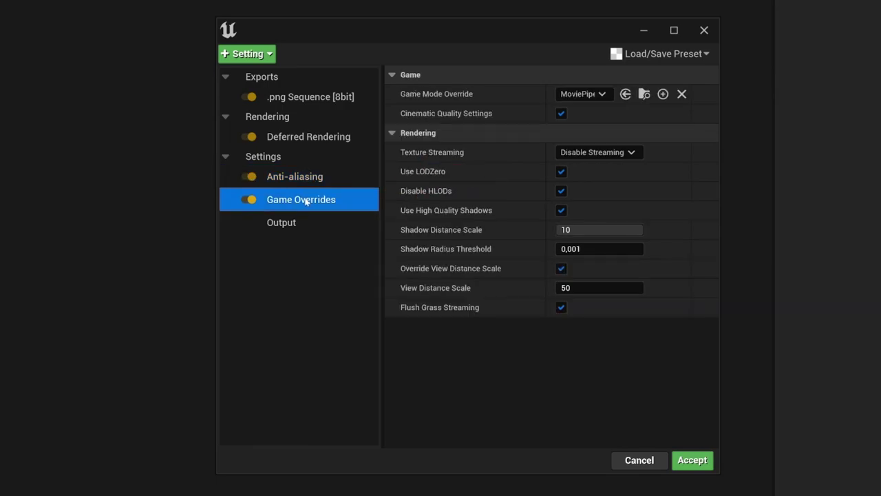
{"action": "left_click", "coordinate": [281, 222]}
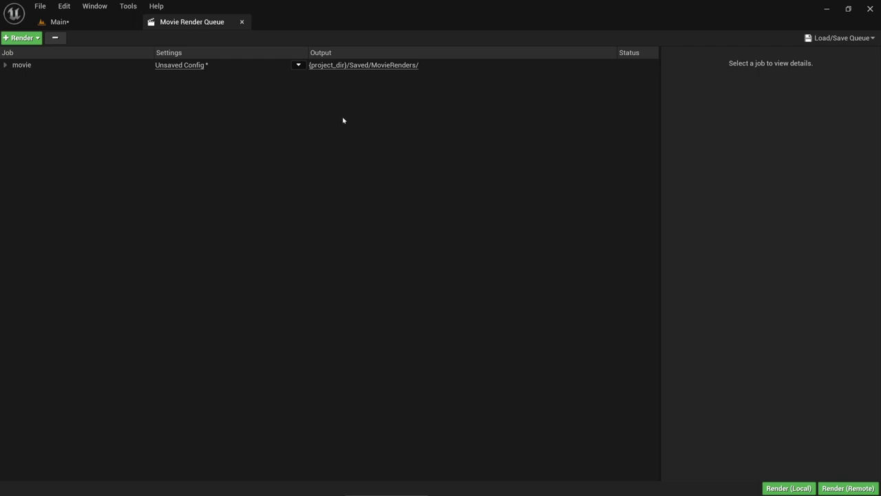
Step: Open the MovieRenders output folder in Explorer and select the first frame, movie.0000.png
{"action": "left_click", "coordinate": [359, 66]}
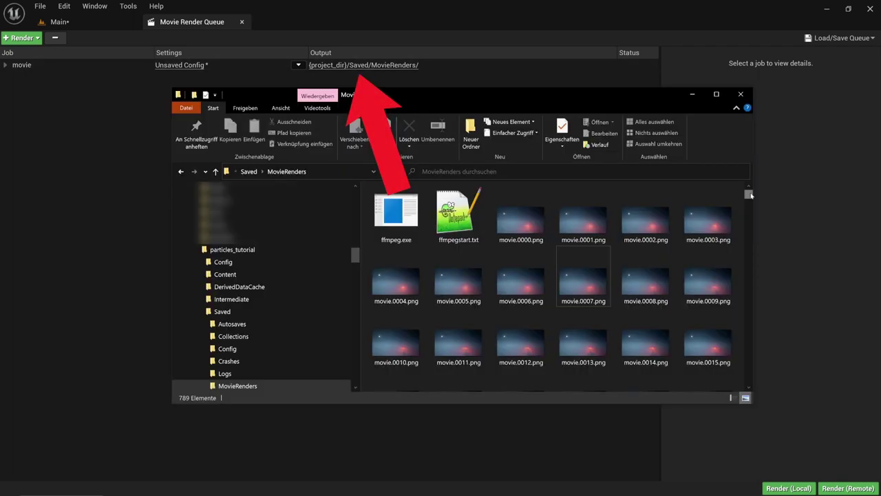
{"action": "scroll", "coordinate": [748, 207], "scroll_direction": "down", "scroll_amount": 5}
{"action": "scroll", "coordinate": [748, 207], "scroll_direction": "up", "scroll_amount": 10}
{"action": "key", "text": "m"}
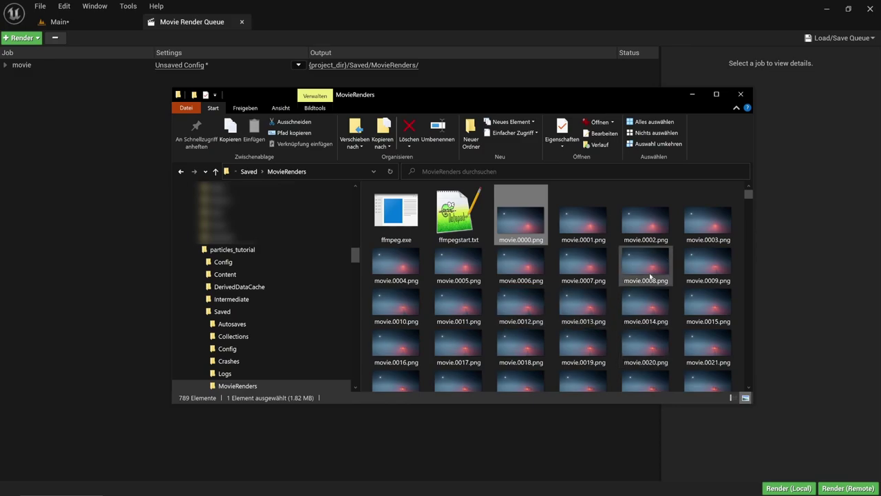
{"action": "mouse_move", "coordinate": [626, 273]}
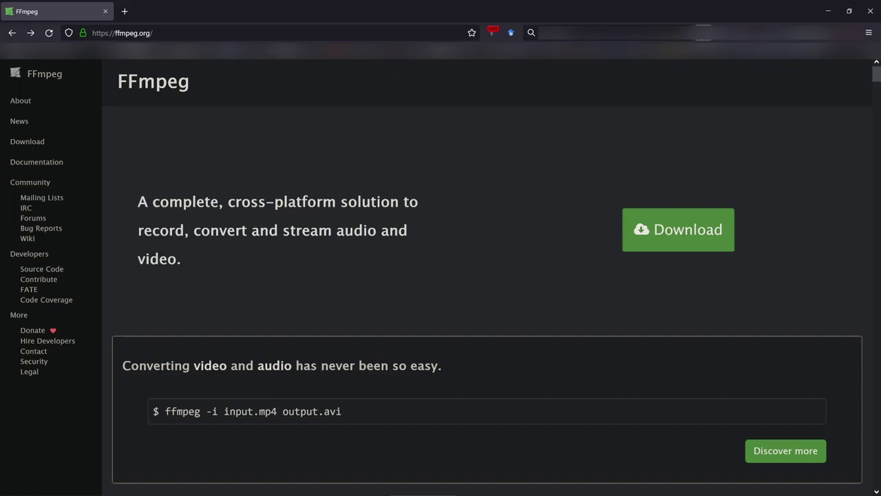
Step: Extract ffmpeg.exe from the archive's bin folder into H:\unreal_movie
{"action": "left_click", "coordinate": [702, 32]}
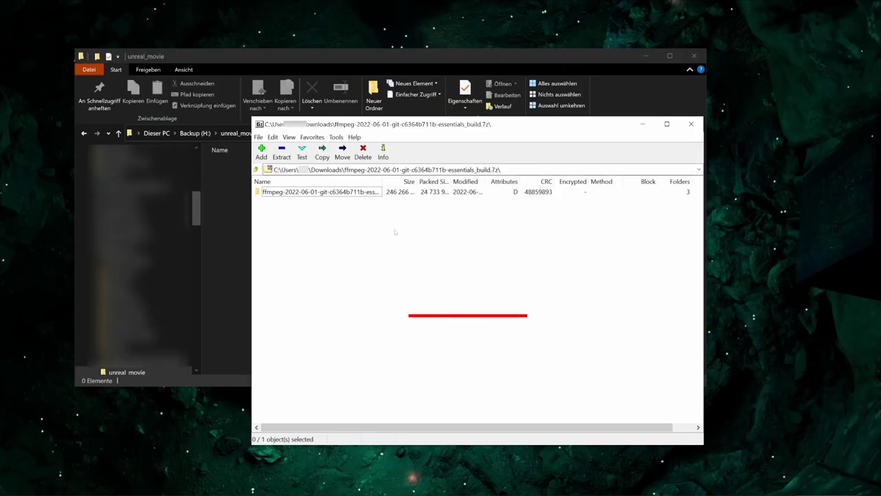
{"action": "left_click", "coordinate": [306, 191]}
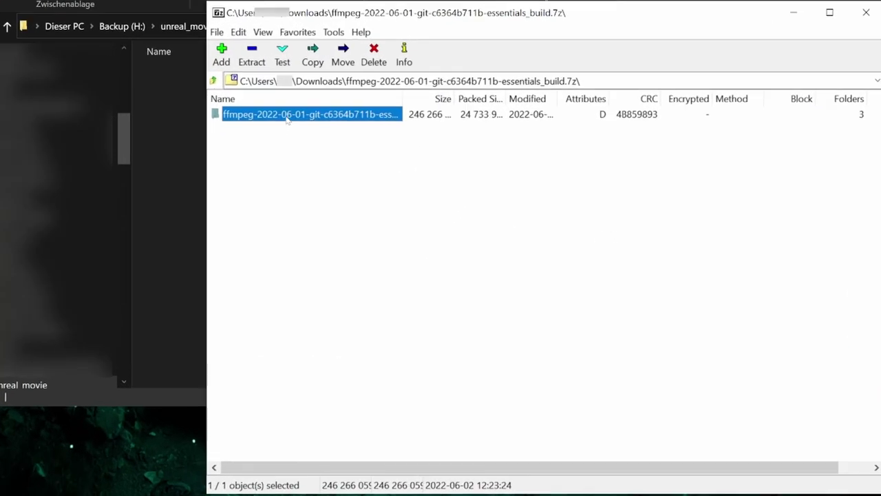
{"action": "double_click", "coordinate": [274, 115]}
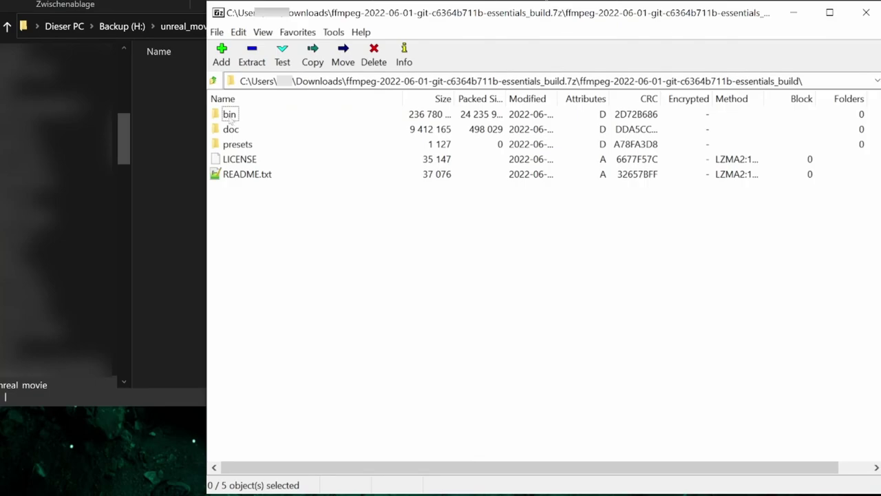
{"action": "double_click", "coordinate": [234, 116]}
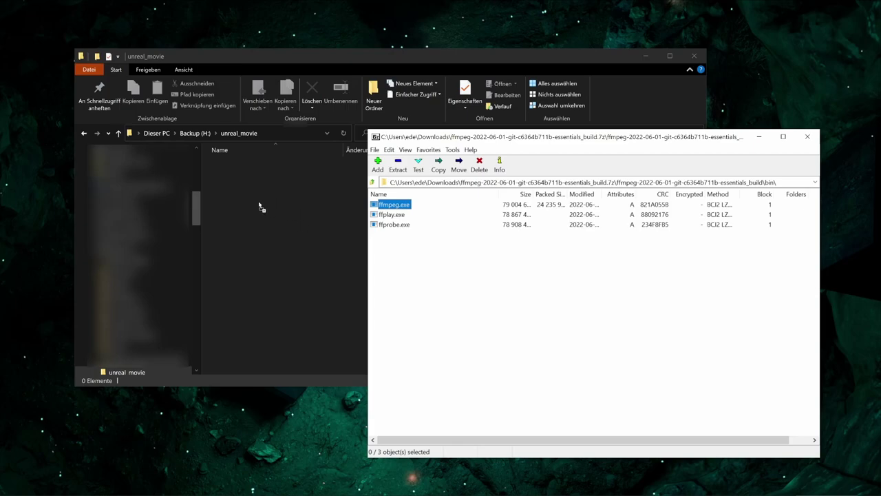
{"action": "left_click_drag", "start_coordinate": [260, 206], "coordinate": [262, 208]}
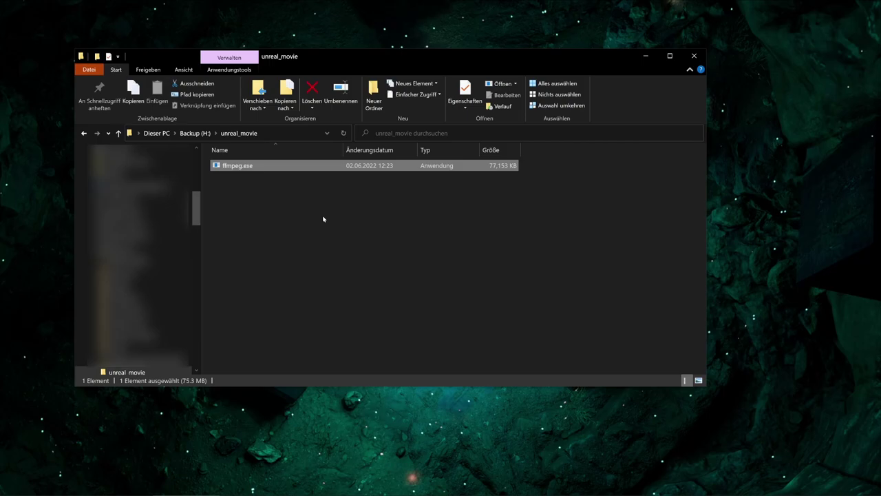
Step: Launch Command Prompt by searching cmd from the Start menu
{"action": "left_click", "coordinate": [12, 488]}
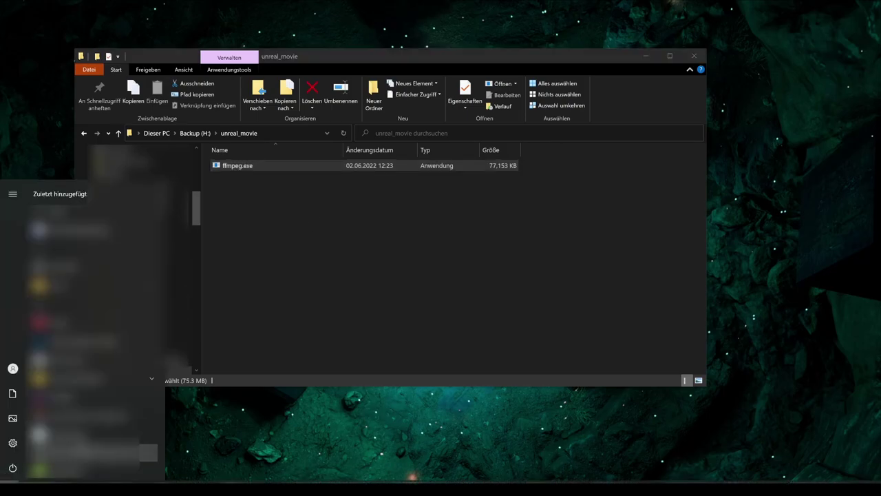
{"action": "type", "text": "cm"}
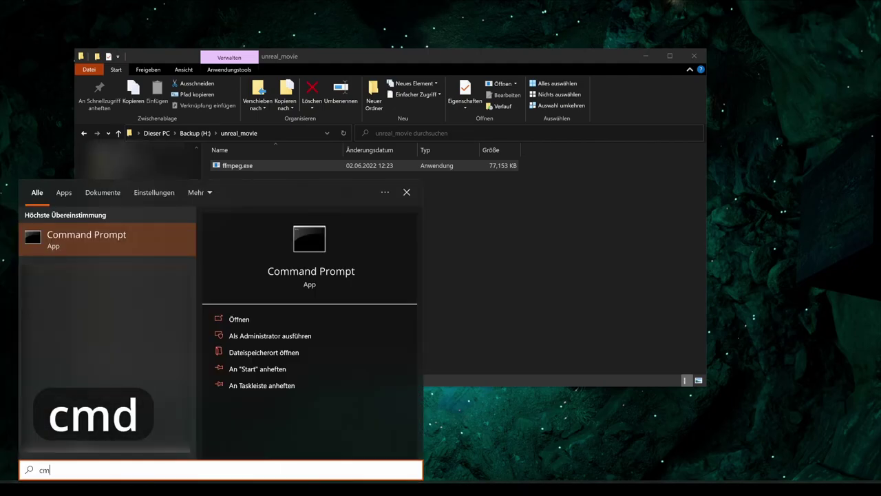
{"action": "type", "text": "d"}
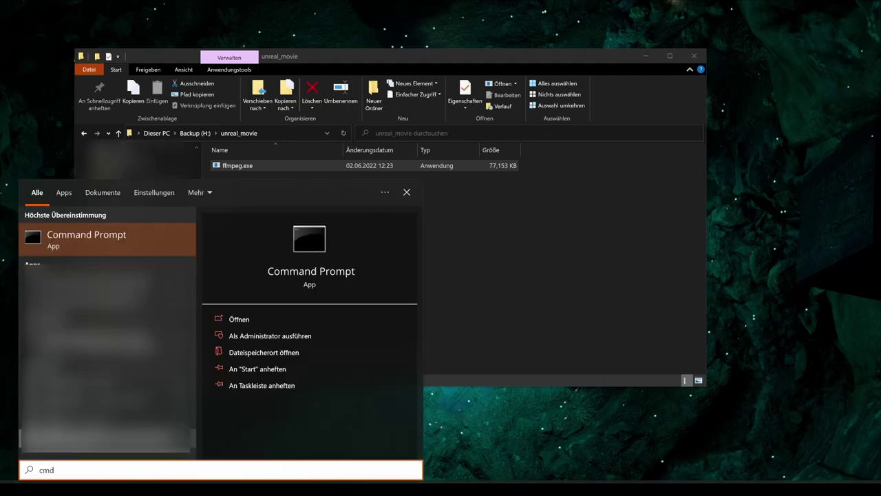
{"action": "left_click", "coordinate": [111, 244]}
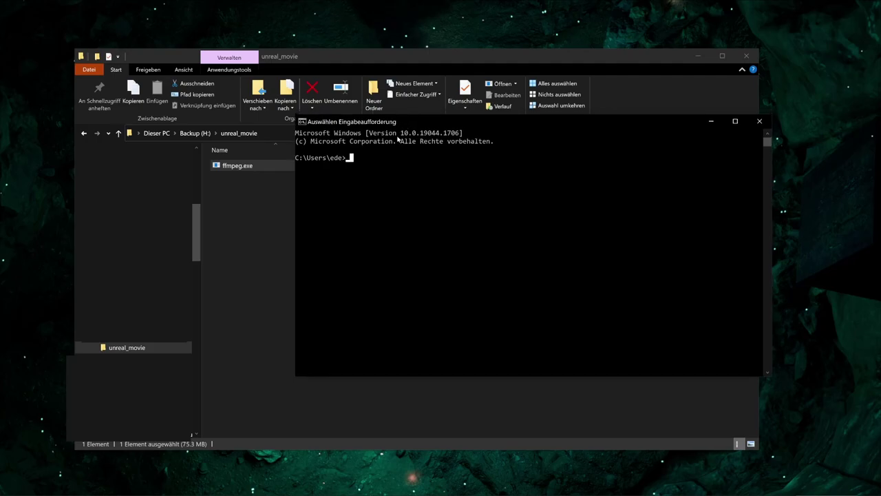
{"action": "key", "text": "Escape"}
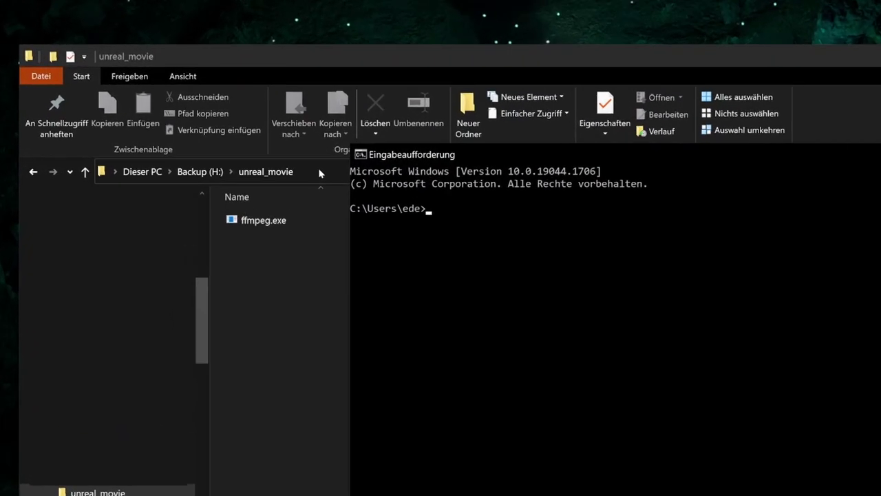
Step: Copy the H:\unreal_movie path from Explorer and paste it at the prompt
{"action": "left_click", "coordinate": [56, 69]}
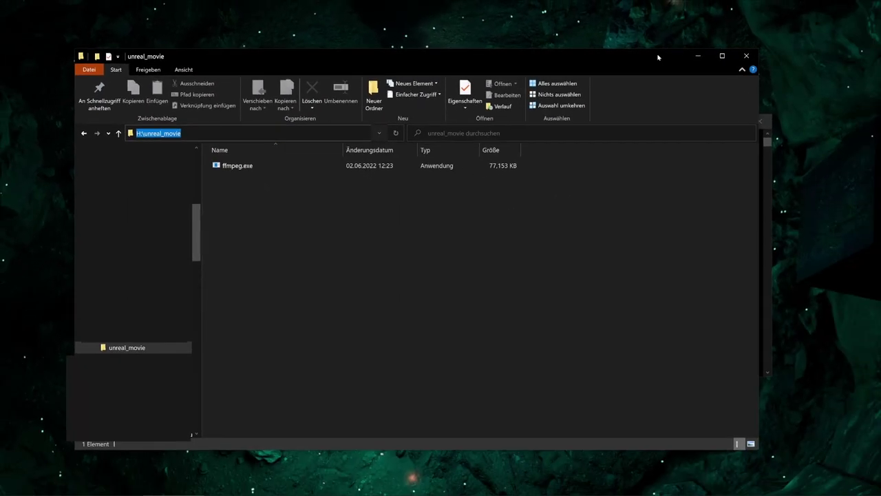
{"action": "key", "text": "ctrl+c"}
{"action": "left_click", "coordinate": [387, 155]}
{"action": "key", "text": "ctrl+v"}
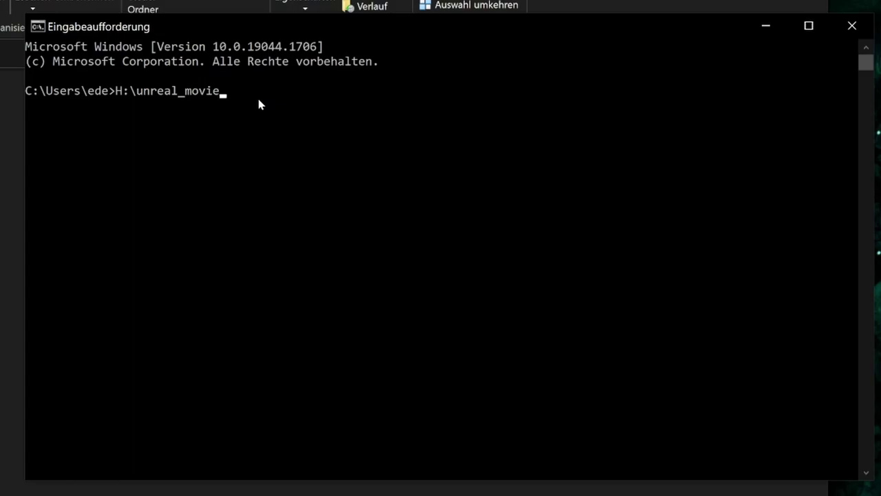
Step: Append \ffmpeg.exe -framerate 30 -f image2 to the command
{"action": "type", "text": "\\ffmpeg.exe -"}
{"action": "key", "text": "BackSpace"}
{"action": "type", "text": "-framerate"}
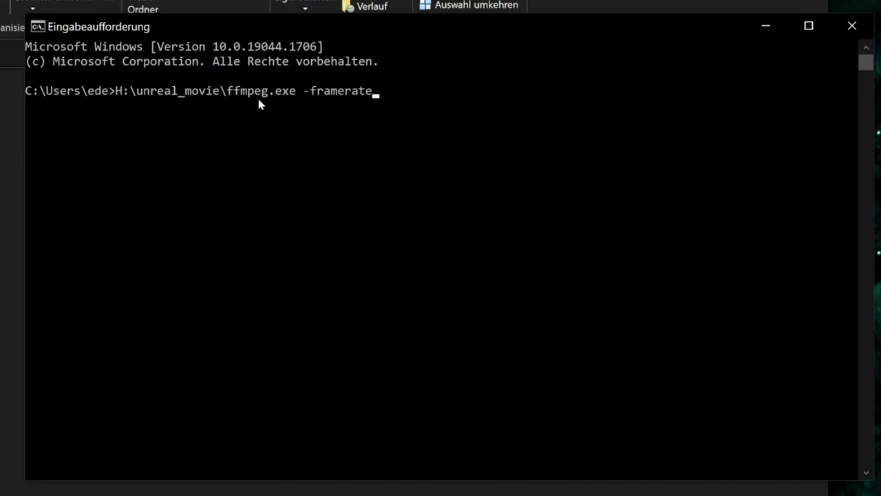
{"action": "type", "text": " 30"}
{"action": "key", "text": "BackSpace"}
{"action": "key", "text": "BackSpace"}
{"action": "type", "text": "60"}
{"action": "key", "text": "BackSpace"}
{"action": "key", "text": "BackSpace"}
{"action": "type", "text": "30"}
{"action": "type", "text": "-f image"}
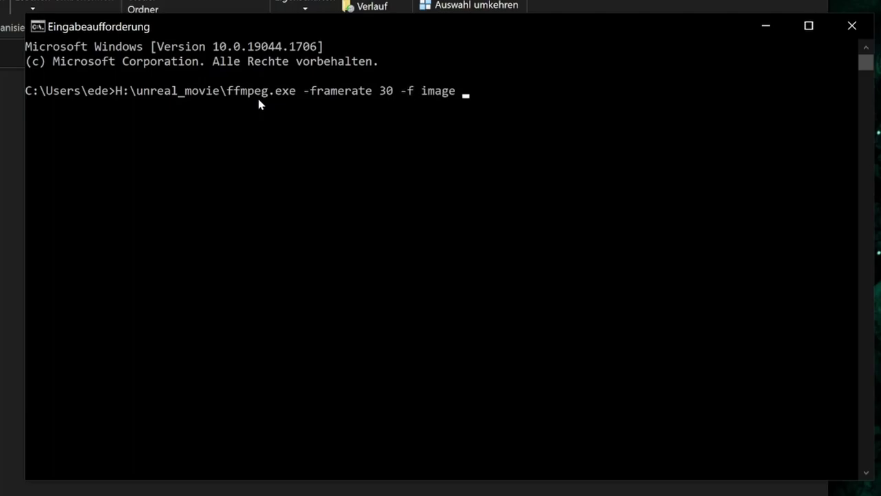
{"action": "key", "text": "BackSpace"}
{"action": "type", "text": "2"}
Step: Add -i with the MovieRenders folder path and the movie.%04d.png frame pattern
{"action": "type", "text": "-i"}
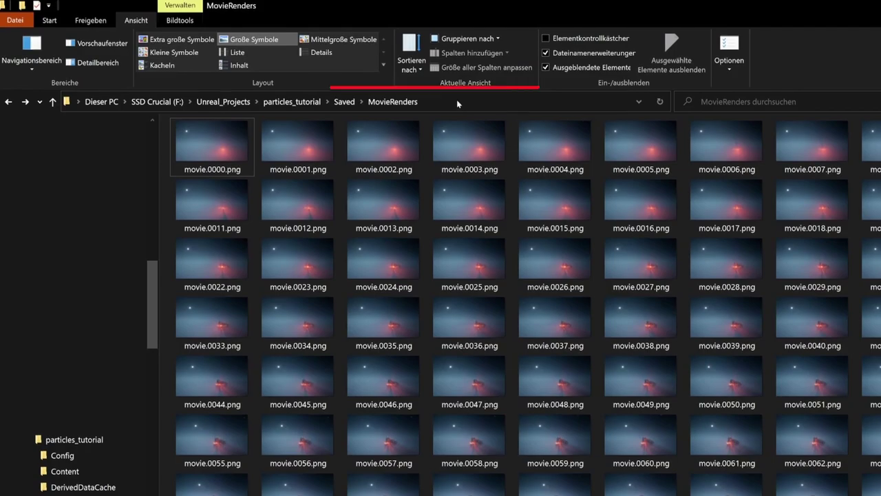
{"action": "left_click", "coordinate": [359, 79]}
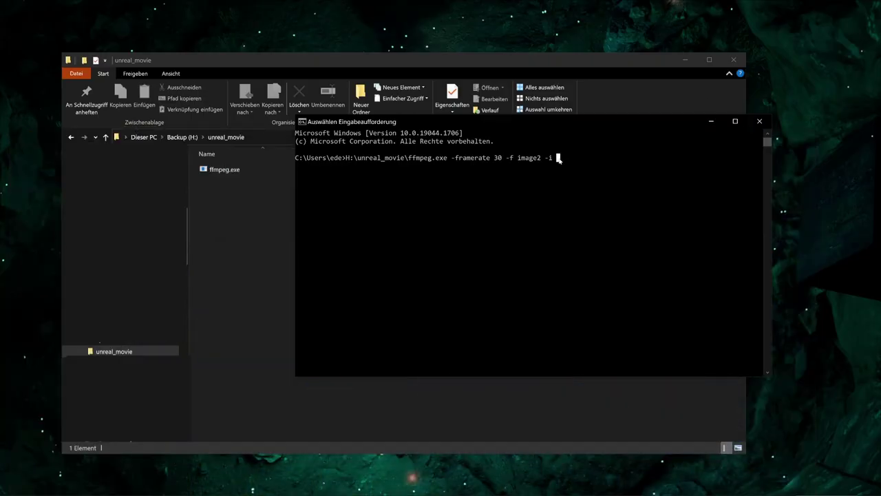
{"action": "right_click", "coordinate": [559, 160]}
{"action": "type", "text": "\\"}
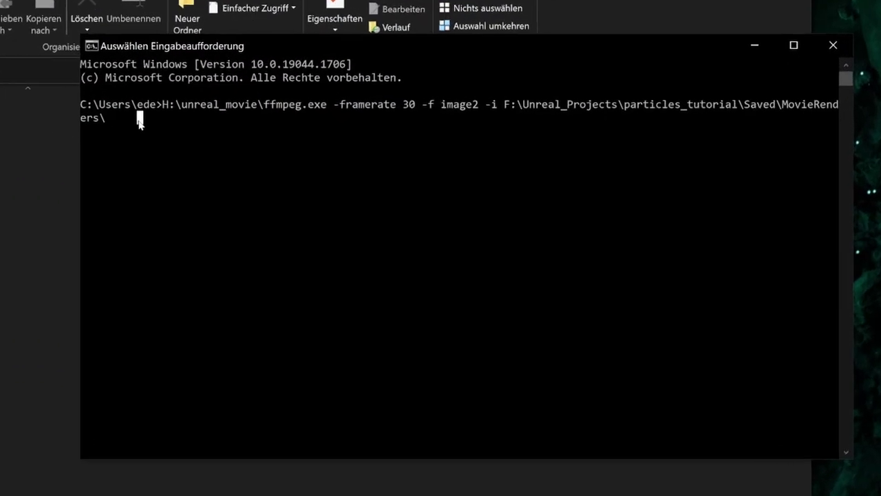
{"action": "type", "text": "mov"}
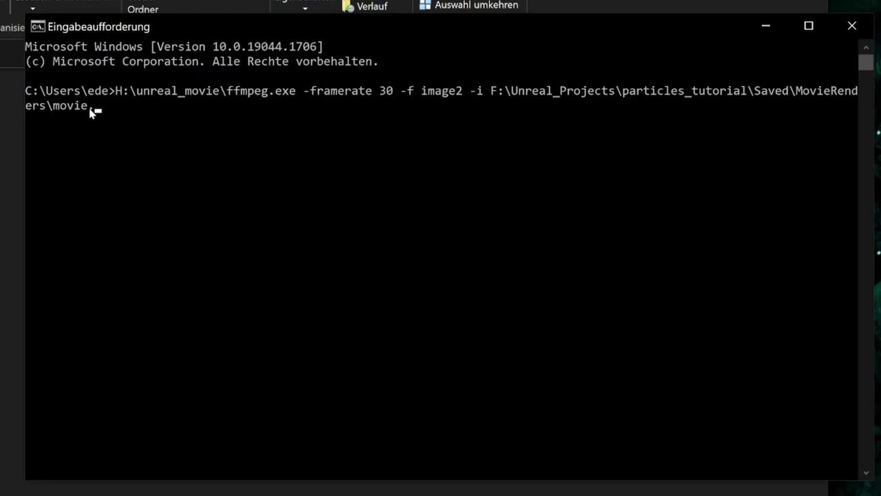
{"action": "type", "text": "ie.%04d.png"}
Step: Append -crf 18 after the movie.%04d.png input pattern
{"action": "type", "text": "crf"}
{"action": "key", "text": "BackSpace"}
{"action": "type", "text": "0"}
{"action": "key", "text": "BackSpace"}
{"action": "type", "text": "51"}
{"action": "key", "text": "BackSpace"}
{"action": "key", "text": "BackSpace"}
{"action": "type", "text": "0"}
{"action": "key", "text": "BackSpace"}
{"action": "type", "text": "51"}
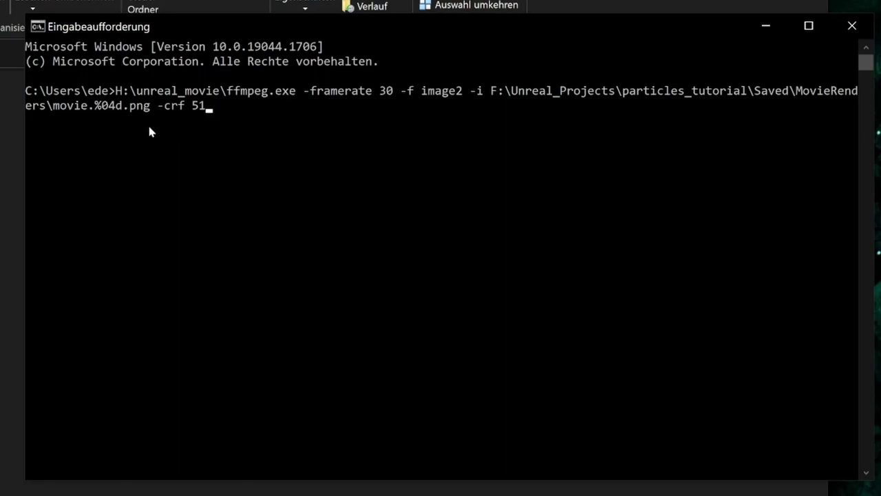
{"action": "key", "text": "BackSpace"}
{"action": "key", "text": "BackSpace"}
{"action": "type", "text": "18"}
{"action": "key", "text": "BackSpace"}
{"action": "key", "text": "BackSpace"}
{"action": "type", "text": "27"}
{"action": "key", "text": "BackSpace"}
{"action": "key", "text": "BackSpace"}
{"action": "type", "text": "18"}
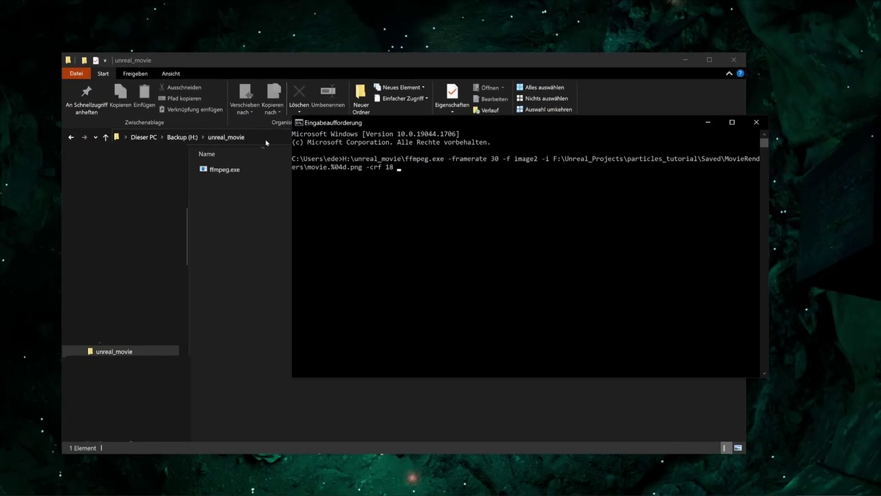
Step: Set H:\unreal_movie\movie.mp4 as the output and run the ffmpeg encode
{"action": "left_click", "coordinate": [267, 140]}
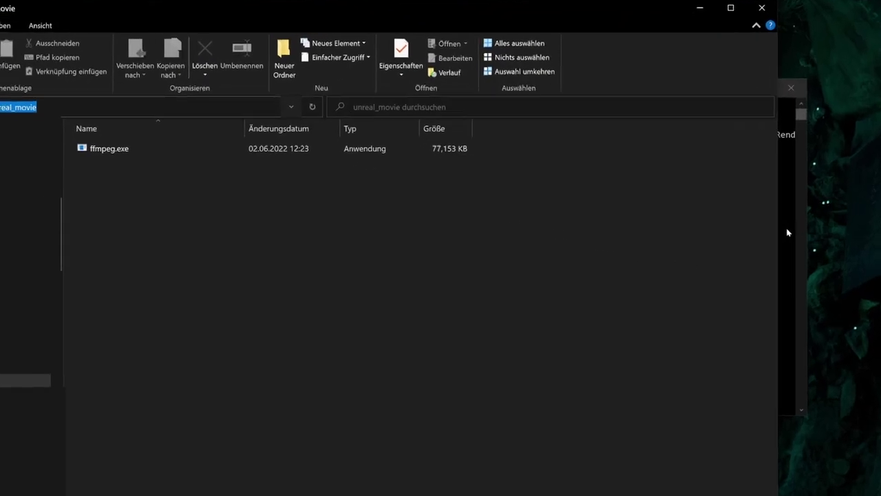
{"action": "left_click", "coordinate": [755, 237]}
{"action": "key", "text": "ctrl+v"}
{"action": "type", "text": "\\mo"}
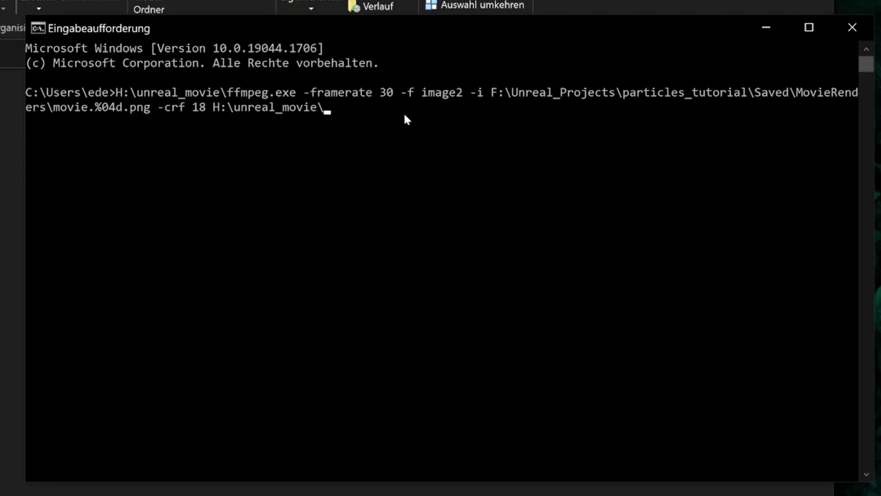
{"action": "type", "text": "vie.mp4"}
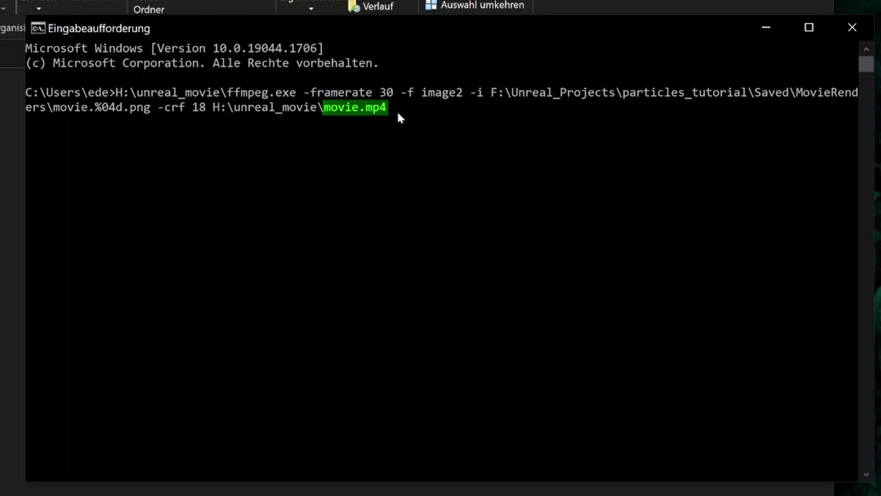
{"action": "key", "text": "Return"}
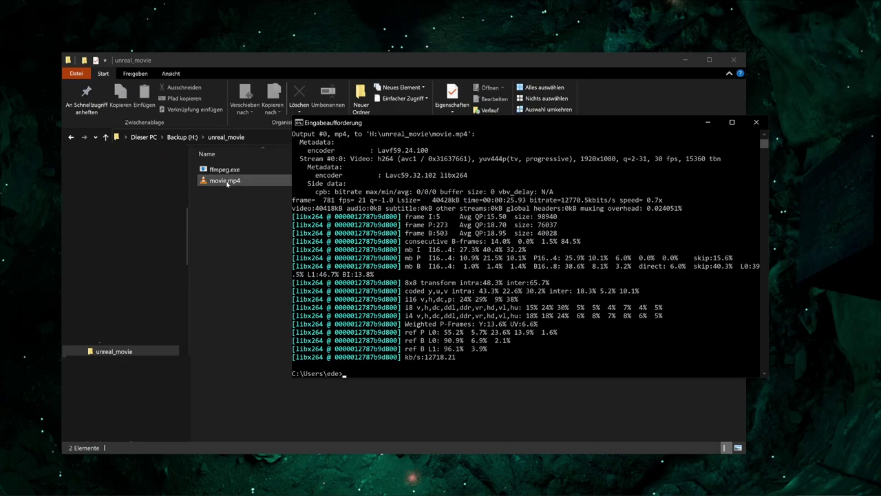
Step: Open movie.mp4 from the unreal_movie folder to play it in VLC
{"action": "double_click", "coordinate": [227, 181]}
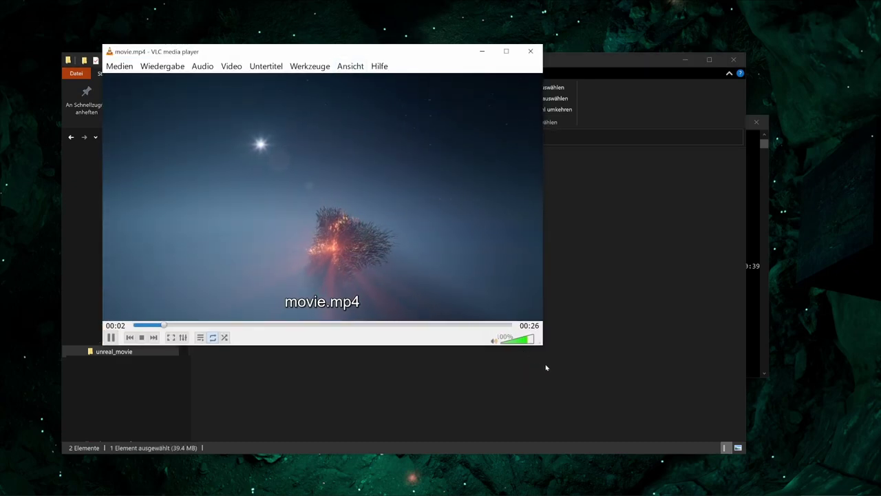